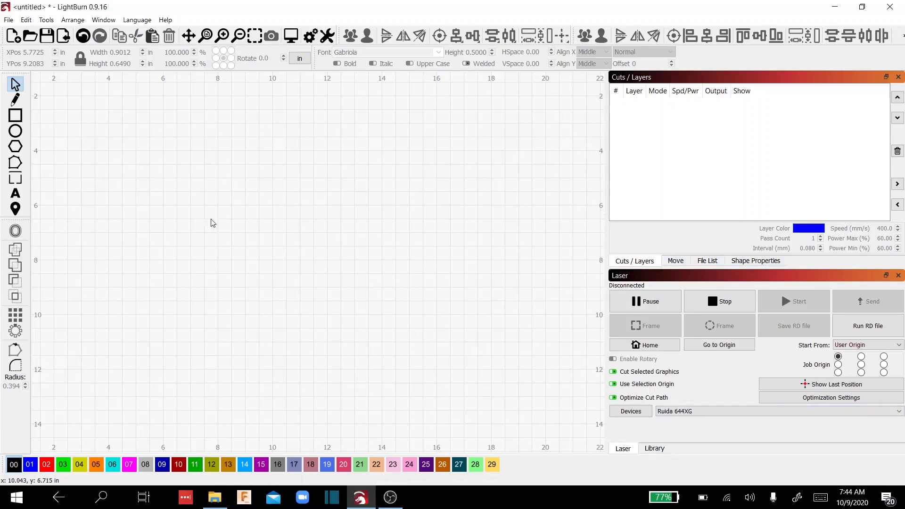
Show the Art Library window and look through its Basic Shapes graphics
left_click(100, 21)
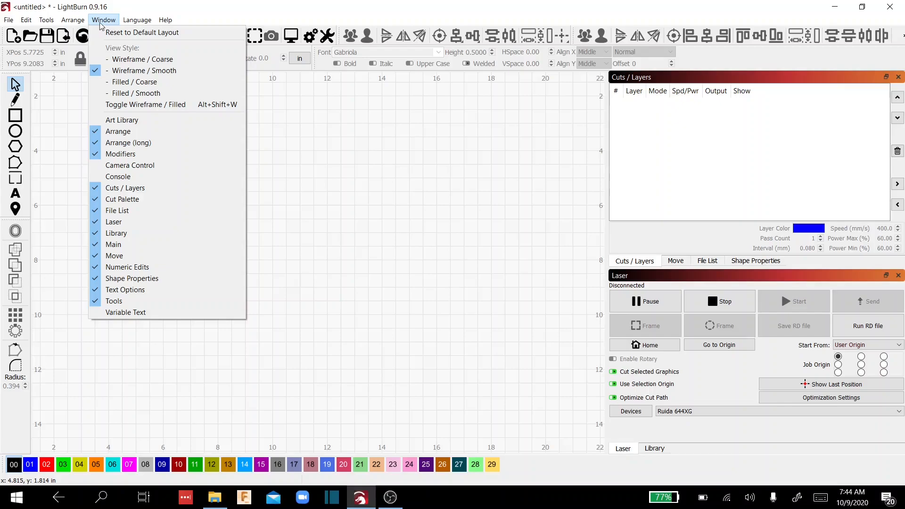
left_click(115, 122)
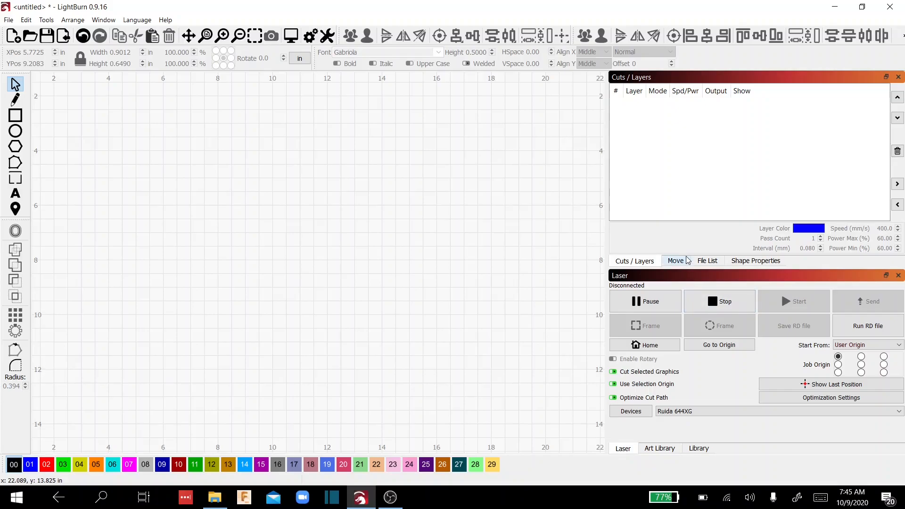
left_click(661, 449)
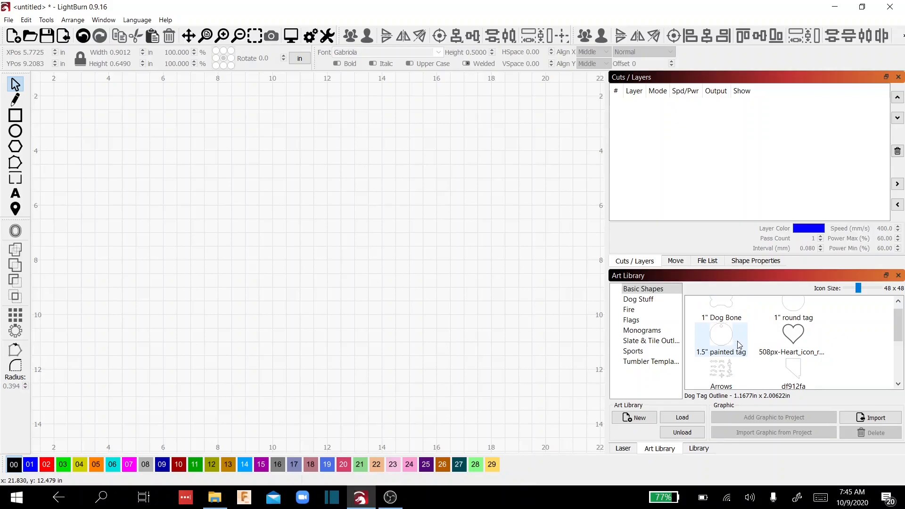
scroll(738, 344, "up", 1)
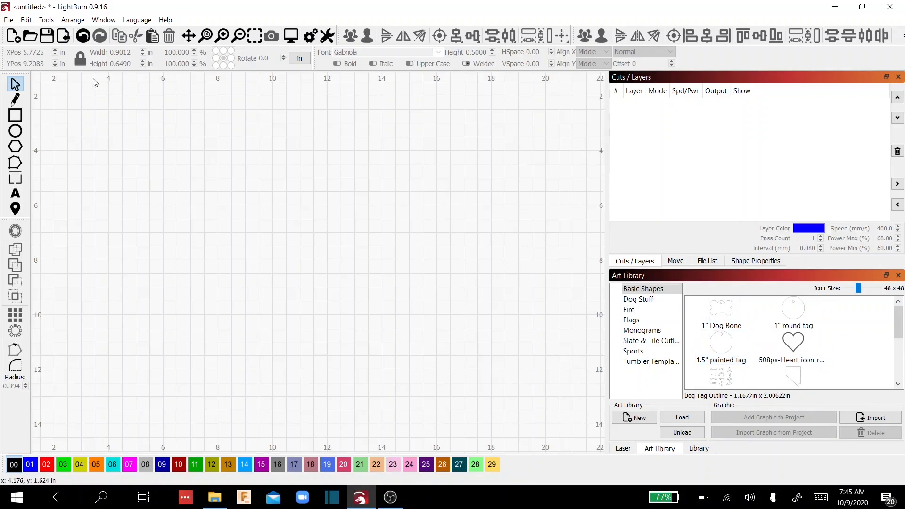
left_click(9, 22)
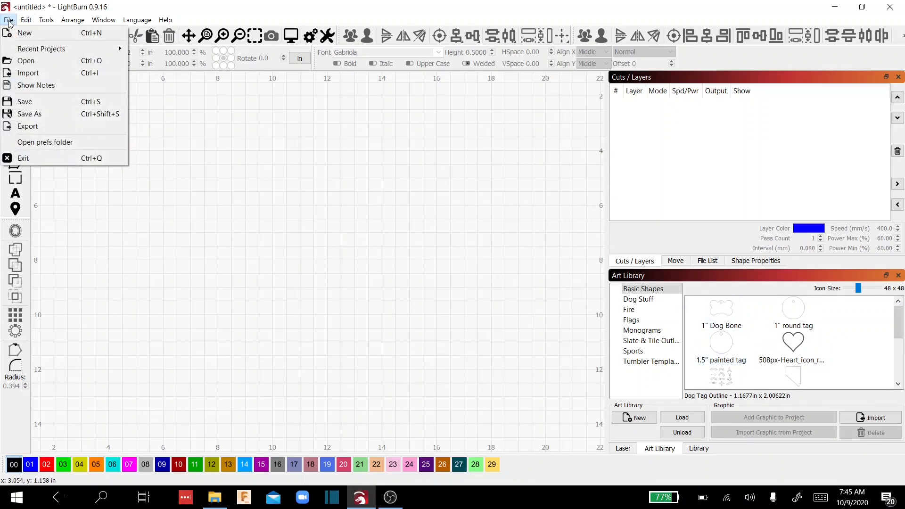
left_click(338, 241)
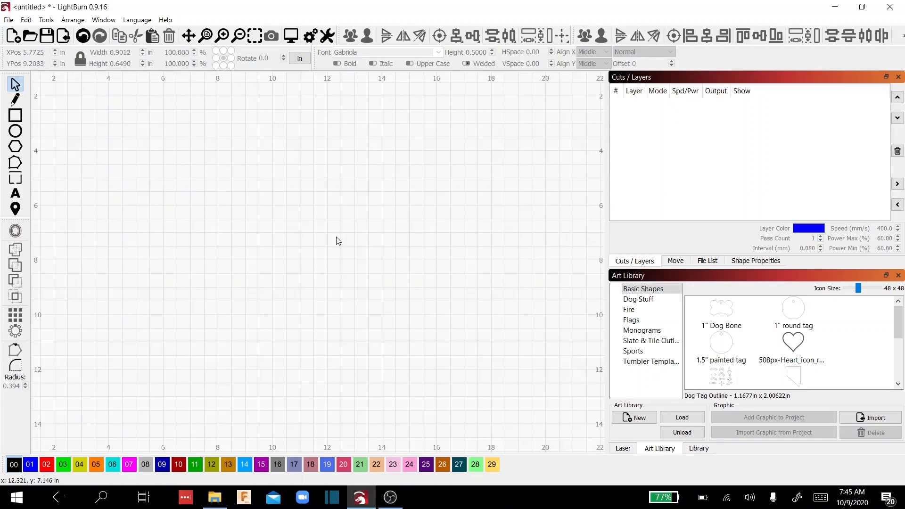
Place the 1" Dog Bone from Basic Shapes on the canvas and move it to about X 7.8, Y 5.5 in
left_click(727, 312)
left_click_drag(727, 312, 396, 239)
left_click_drag(281, 211, 281, 211)
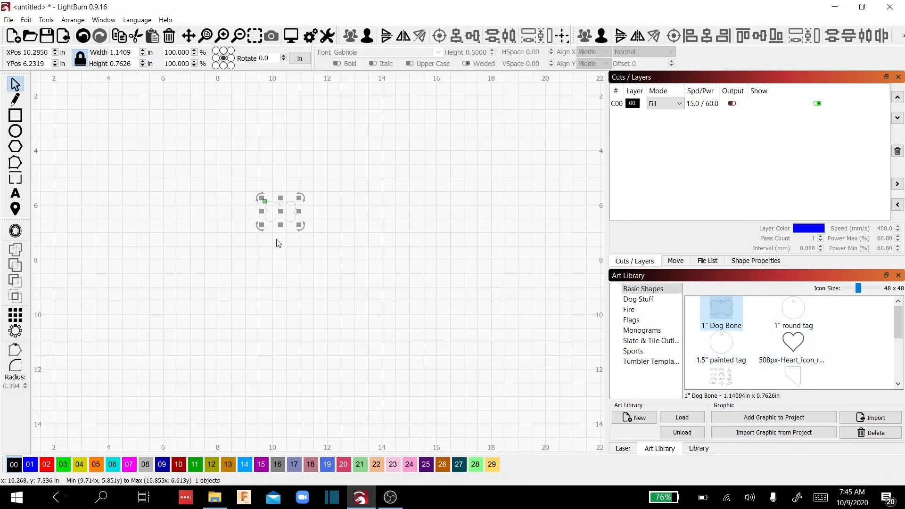
left_click_drag(281, 213, 213, 193)
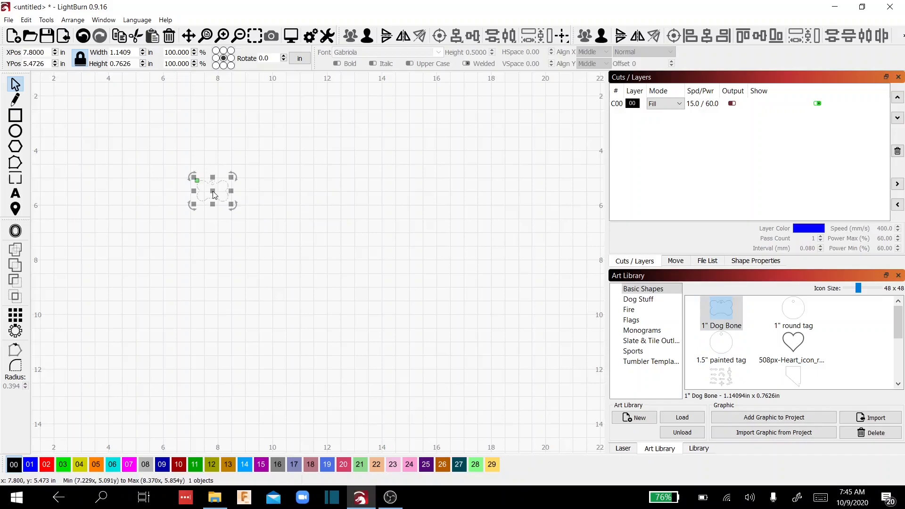
Place the 20oz sil jds outline from the tumbler templates library at about X 11.4, Y 8.6 in
left_click(631, 363)
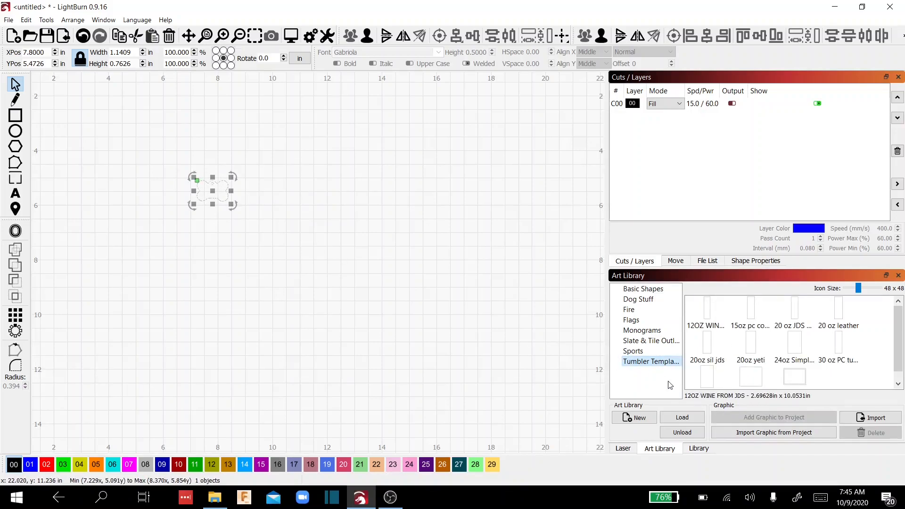
left_click_drag(708, 349, 381, 282)
left_click_drag(306, 293, 310, 278)
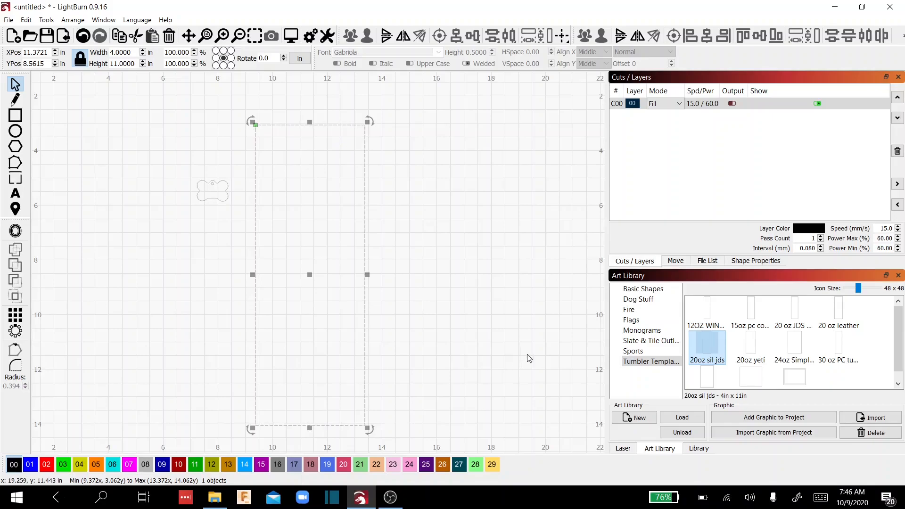
Place the "filled" flag from the Flags library on the canvas beside the tumbler outline, at about X 17.2, Y 5.9 in
left_click(633, 331)
left_click(634, 322)
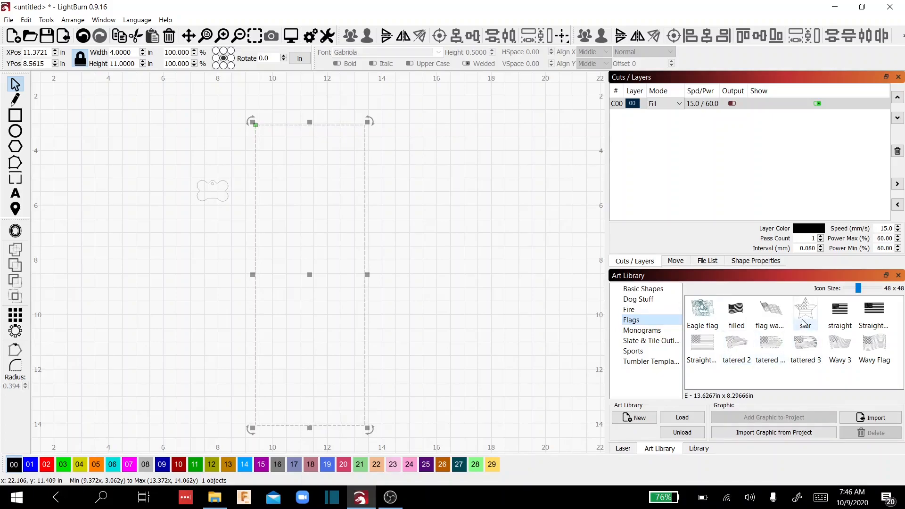
left_click_drag(742, 313, 485, 270)
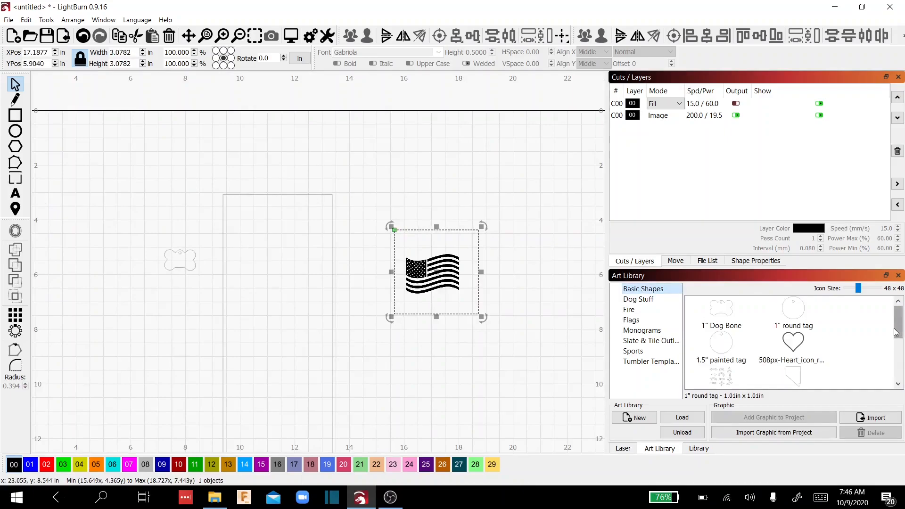
Place the logo below the dog bone and the Qr Wi Name graphic below the flag, both from Basic Shapes
scroll(795, 335, "down", 3)
left_click_drag(795, 335, 173, 322)
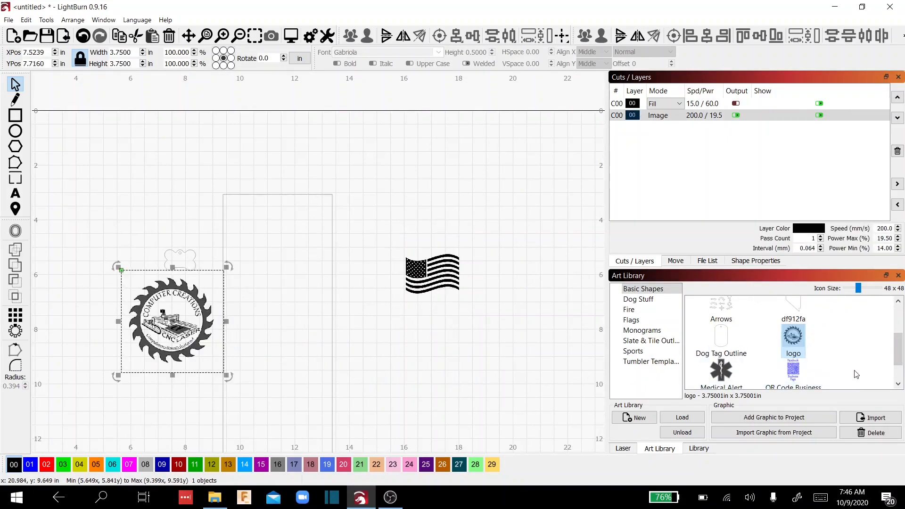
scroll(897, 351, "down", 1)
left_click_drag(723, 380, 434, 375)
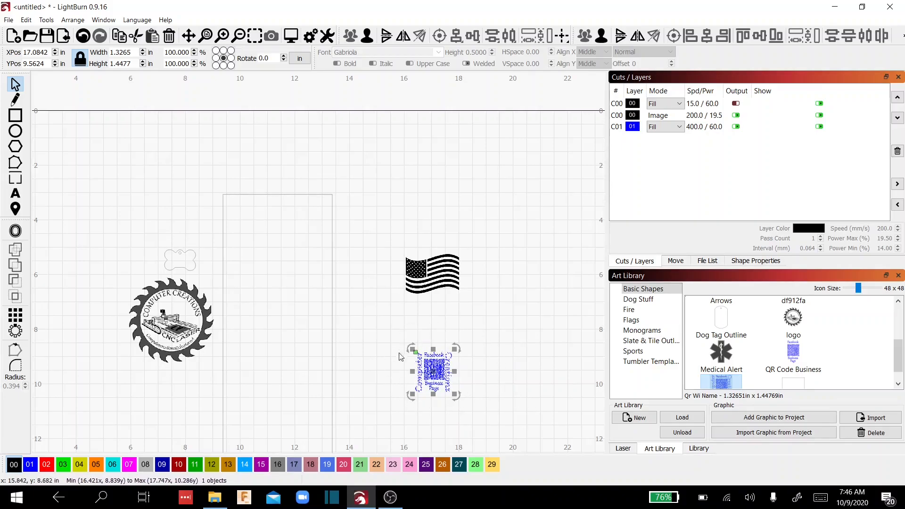
Set the Art Library icon size to 64 x 64
left_click_drag(413, 355, 454, 286)
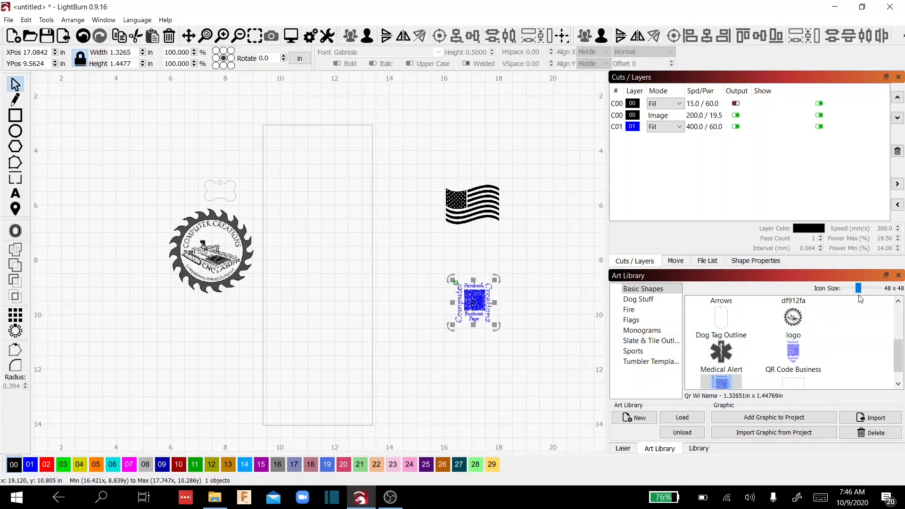
left_click_drag(858, 289, 862, 289)
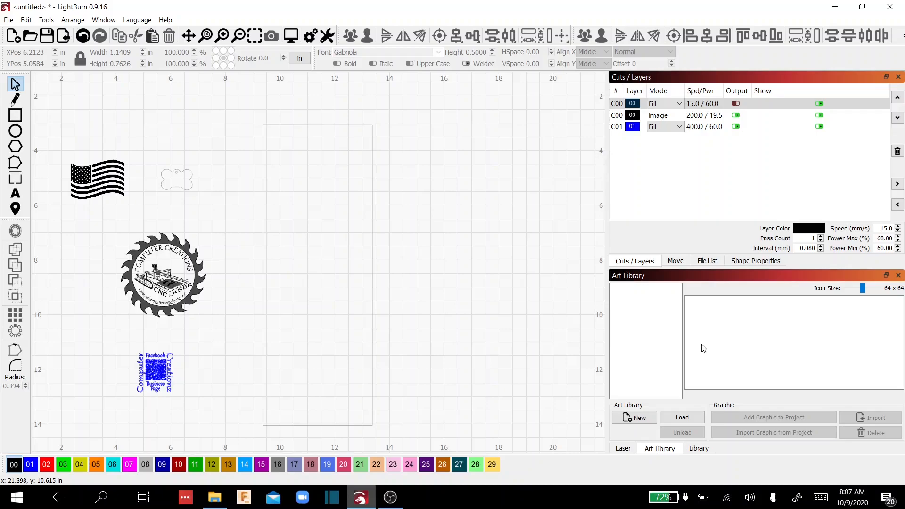
Create a new art library named Logo in the LightBurn Art Library folder on the Desktop
left_click(635, 418)
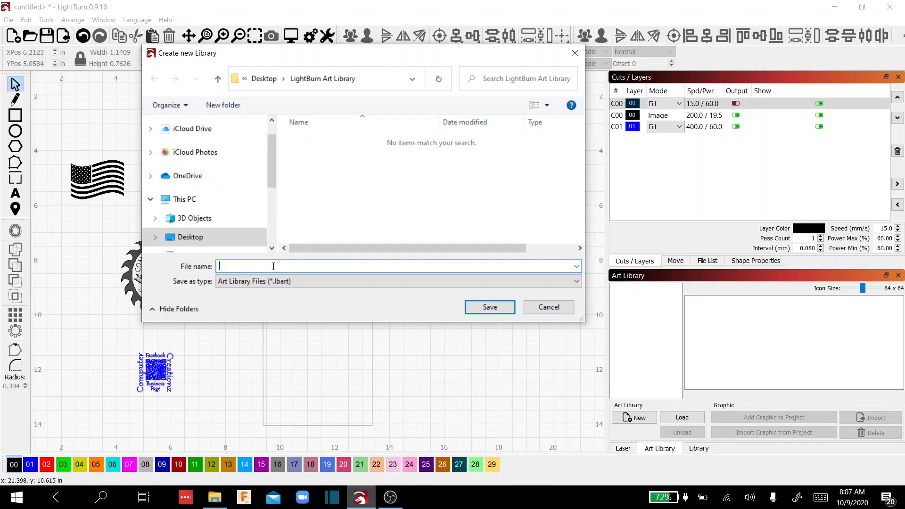
type("Logo")
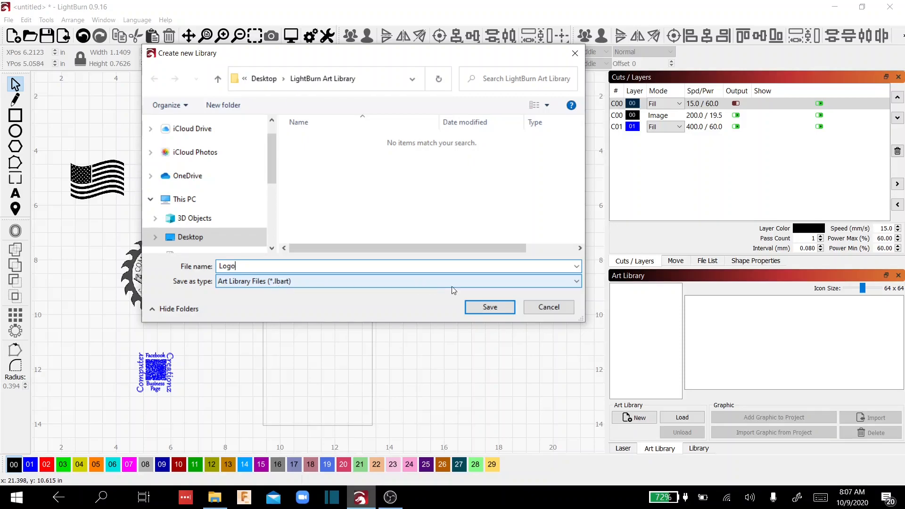
left_click(481, 307)
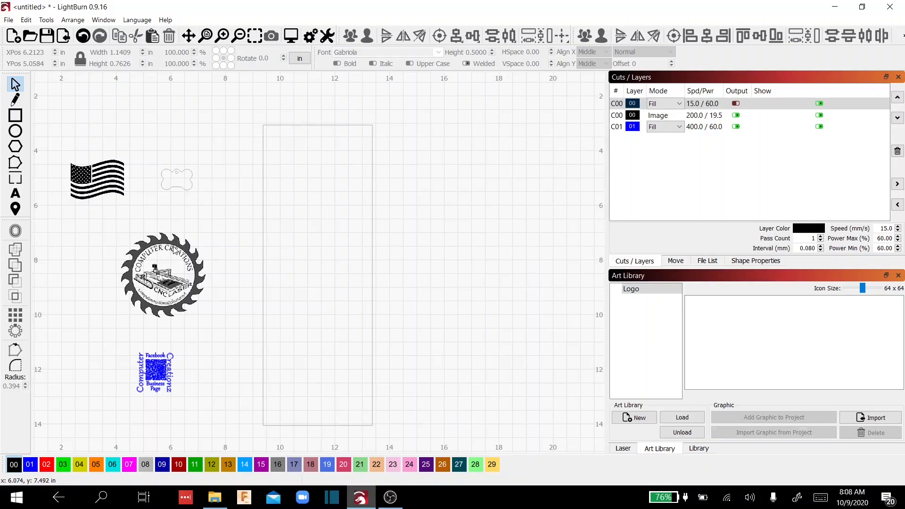
Import the round saw-blade logo from the project into the Logo library under the name Logo
left_click(175, 250)
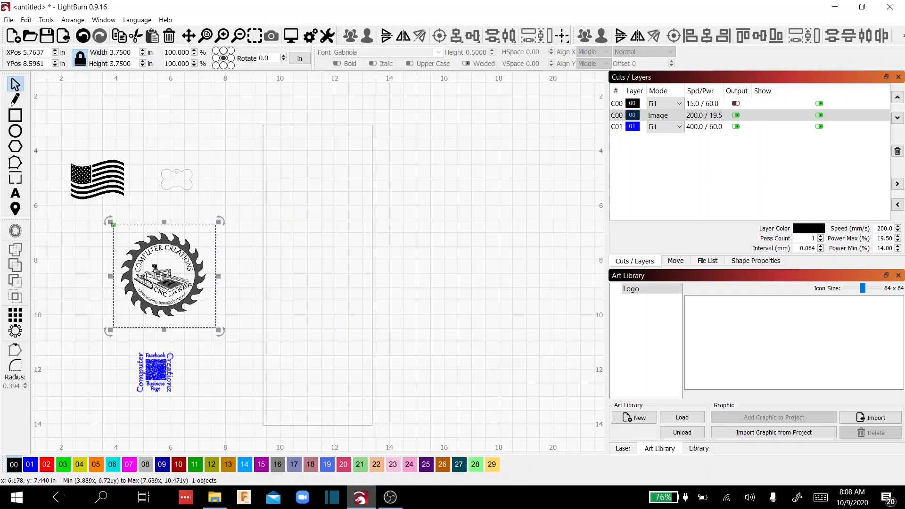
left_click(746, 433)
type("Logo")
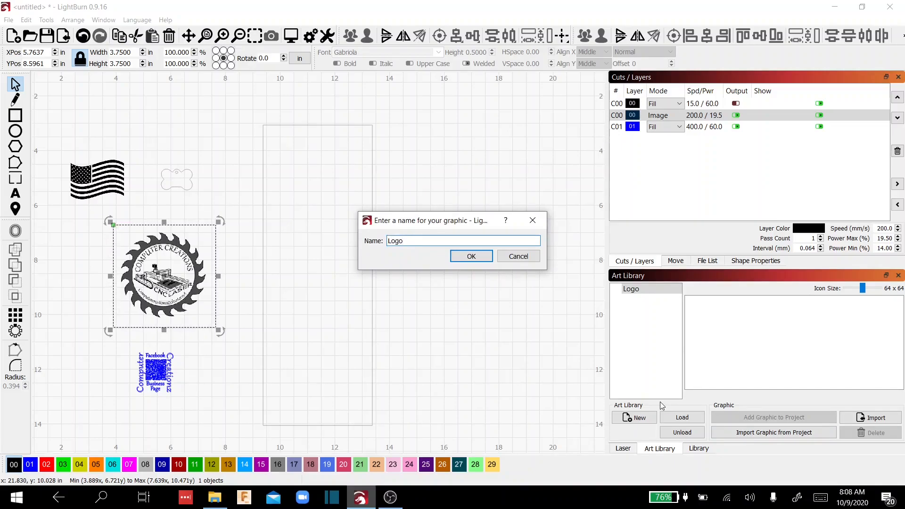
left_click(453, 260)
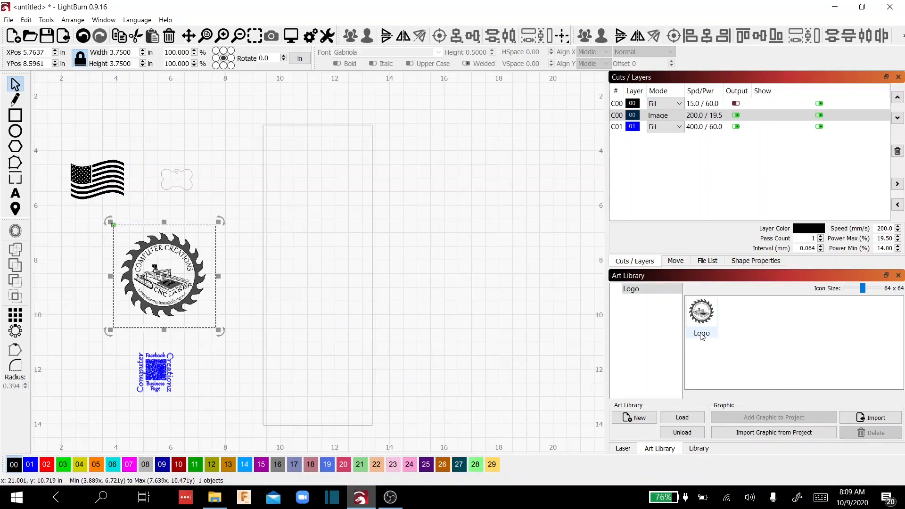
mouse_move(862, 288)
left_mouse_down()
mouse_move(872, 288)
mouse_move(861, 288)
left_mouse_up()
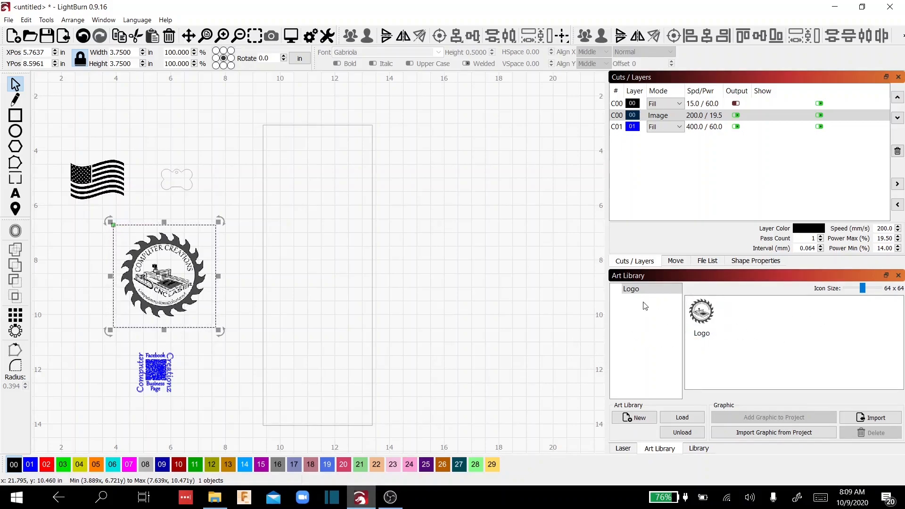
Create a new art library named ID Tags in the LightBurn Art Library folder
left_click(632, 292)
left_click(639, 418)
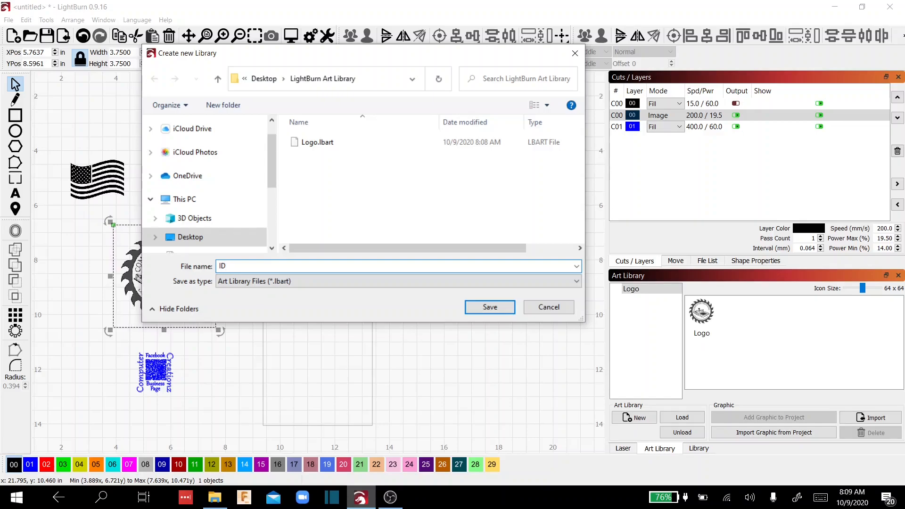
type("ID Tags")
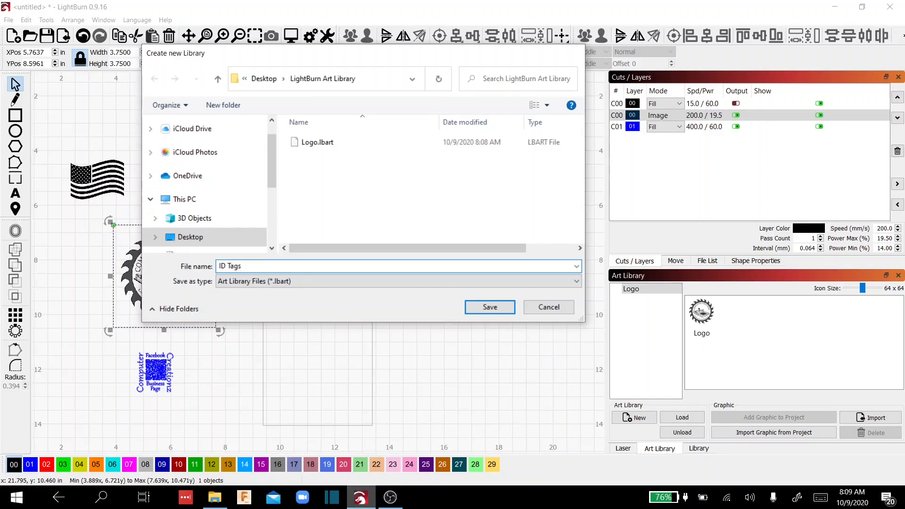
key("Return")
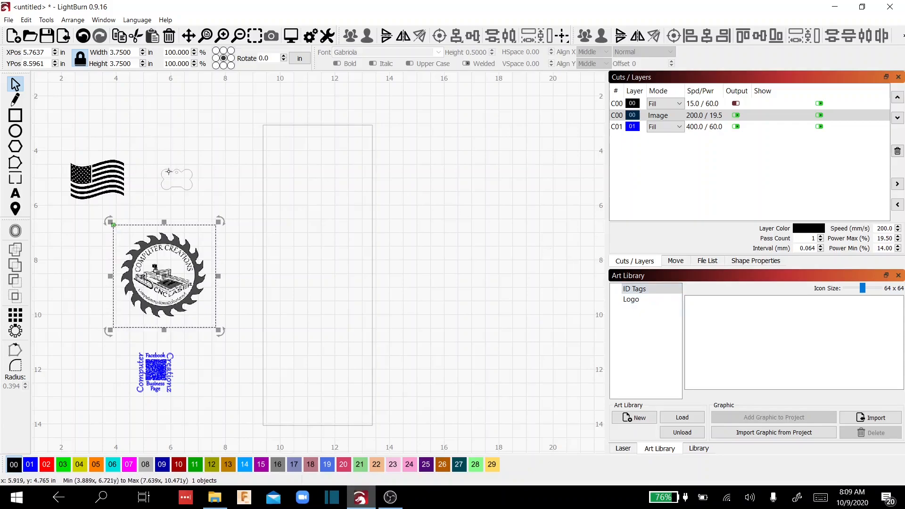
Import the bone outline from the project into the ID Tags library under the name Dog Bone
left_click(171, 170)
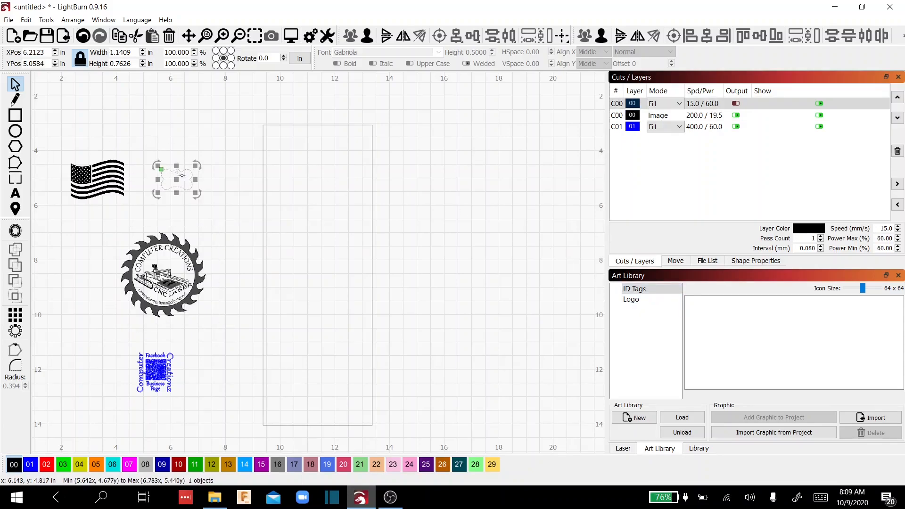
left_click(764, 432)
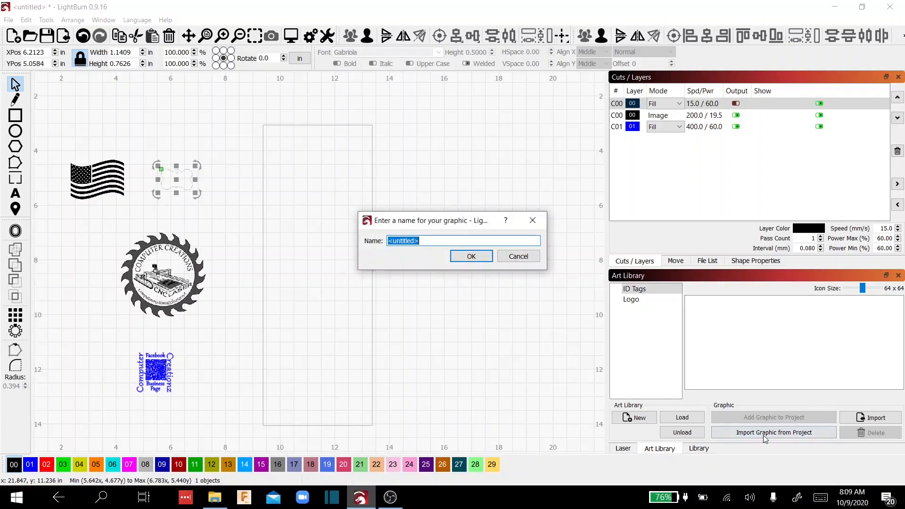
type("Dog Bone")
key("Return")
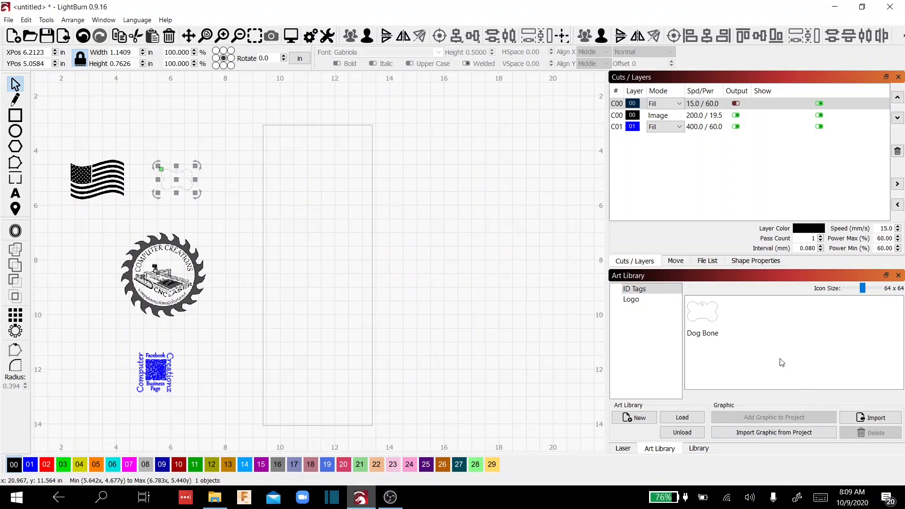
Create a new art library named Flags in the LightBurn Art Library folder
left_click(648, 418)
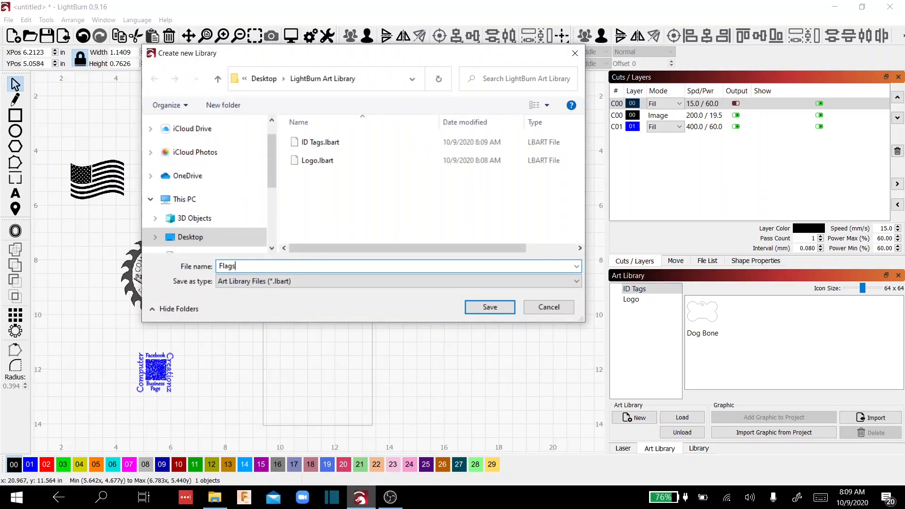
key("Return")
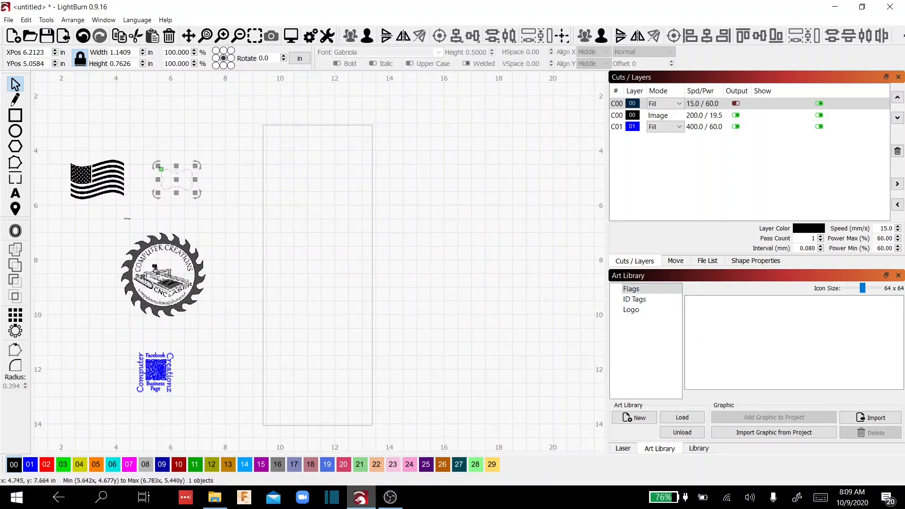
Import the wavy flag from the project into the Flags library under the name Flags
left_click(109, 174)
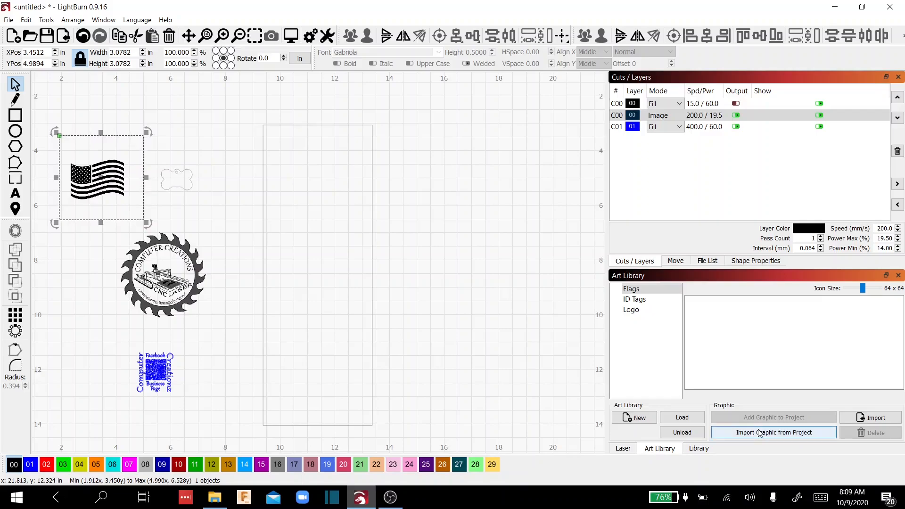
left_click(745, 430)
type("Flags")
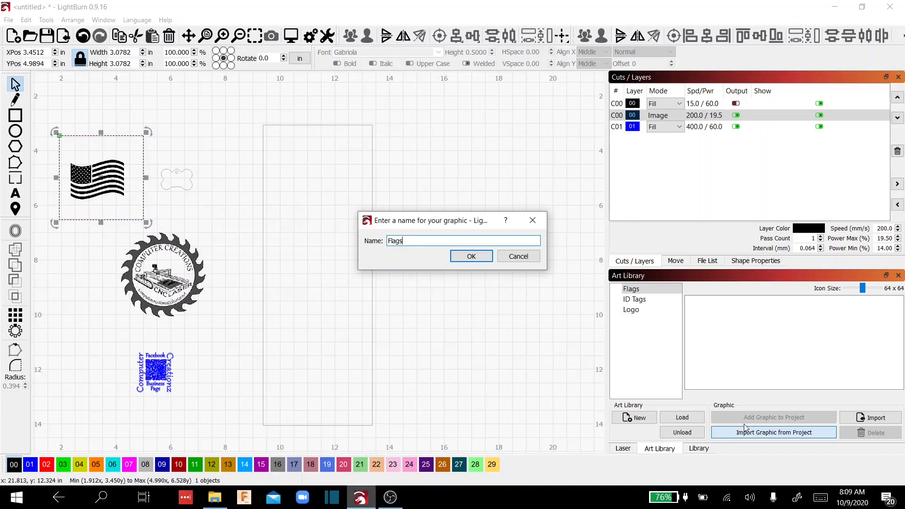
key("Return")
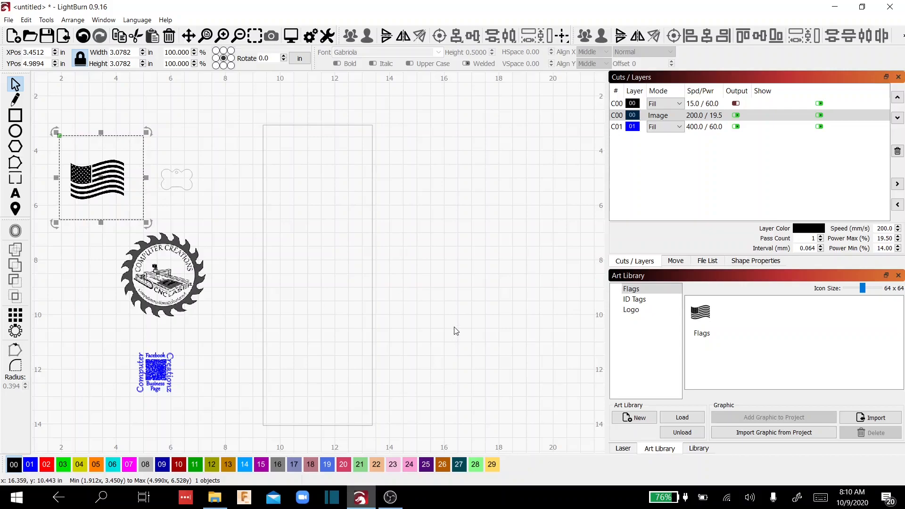
Create a new art library named QR Codes in the LightBurn Art Library folder
left_click(633, 417)
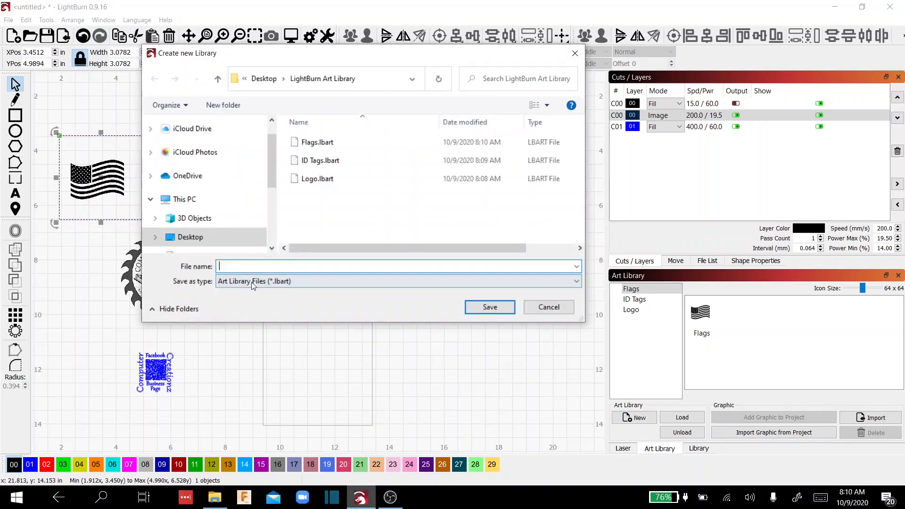
type("QR")
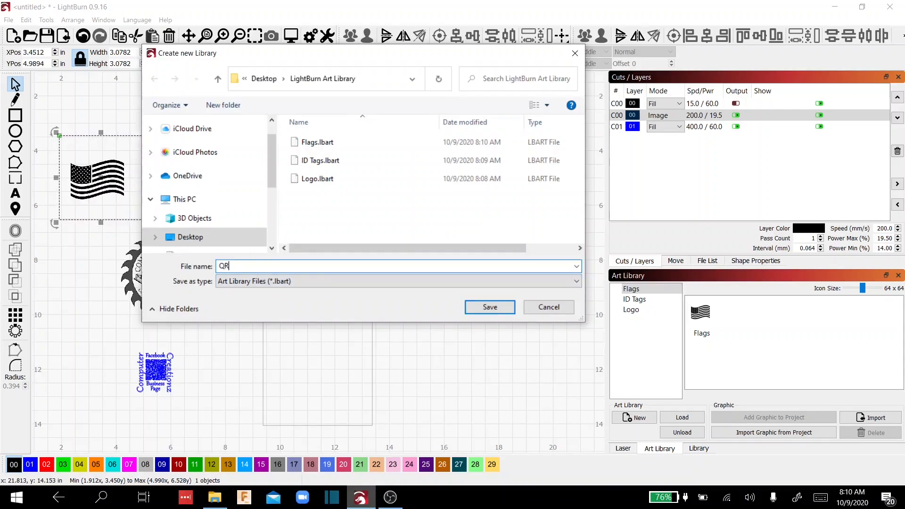
type(" Codes")
key("Return")
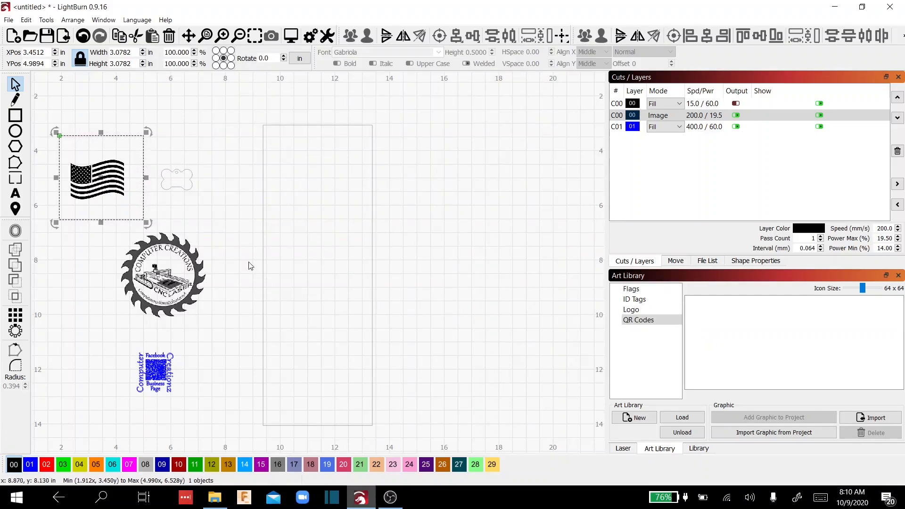
Import the blue QR code artwork from the project into the QR Codes library under the name QR Code
left_click(159, 375)
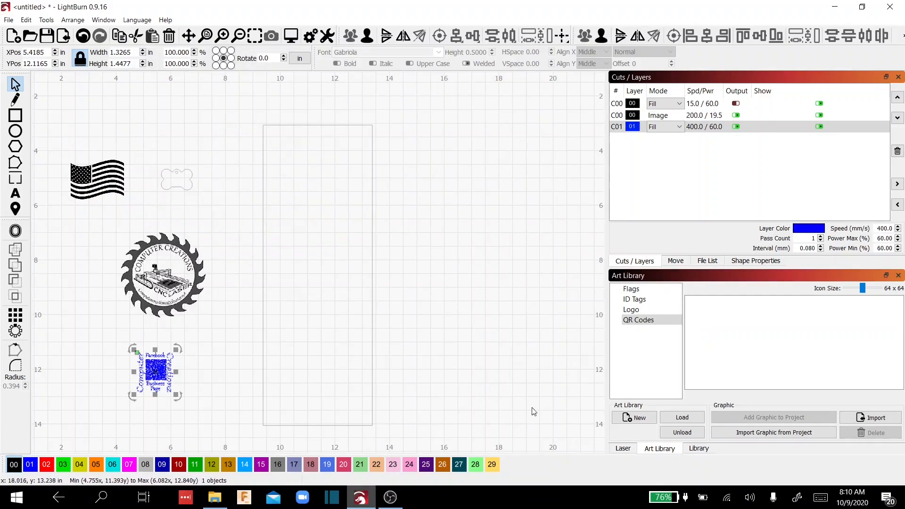
left_click(755, 433)
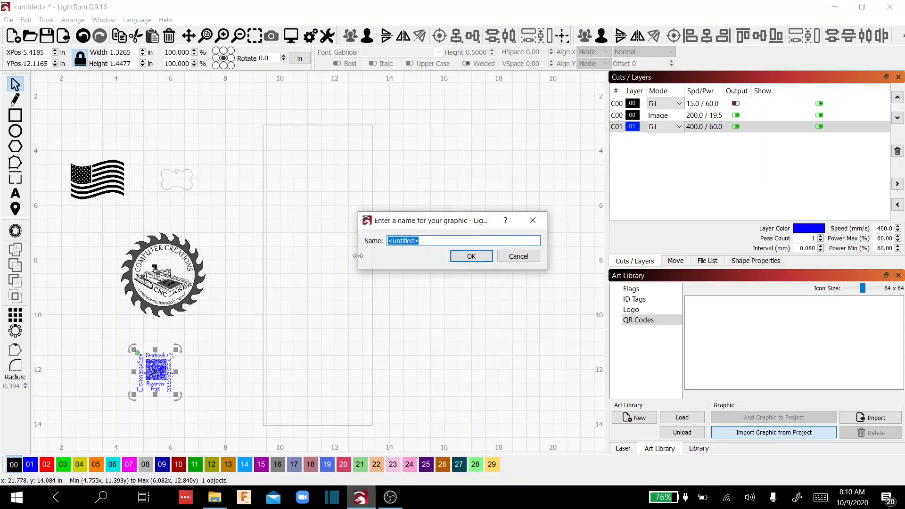
type("QR Code")
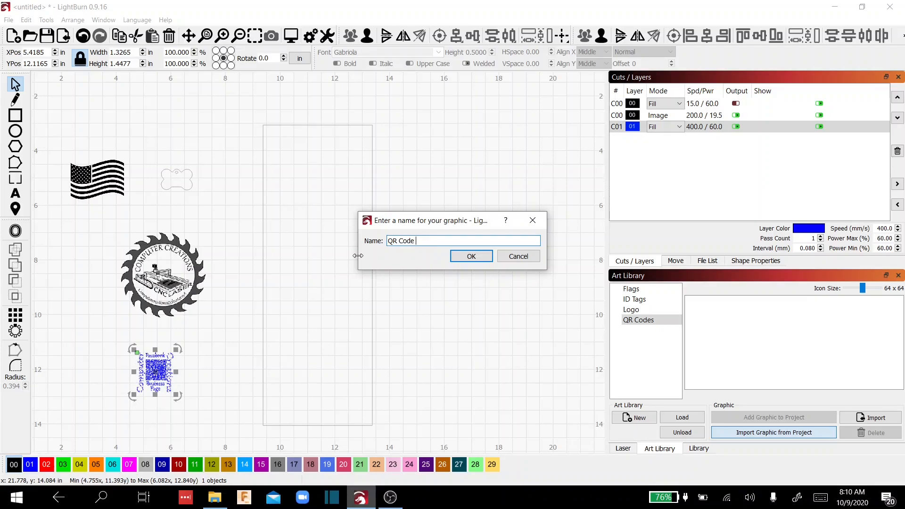
key("Return")
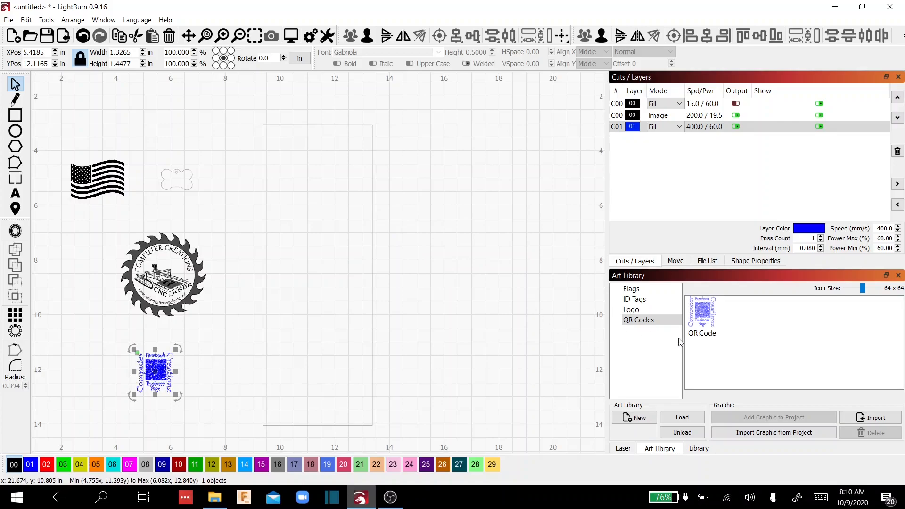
Unload the QR Codes, Logo and ID Tags libraries from the Art Library, keeping only Flags loaded
left_click(643, 320)
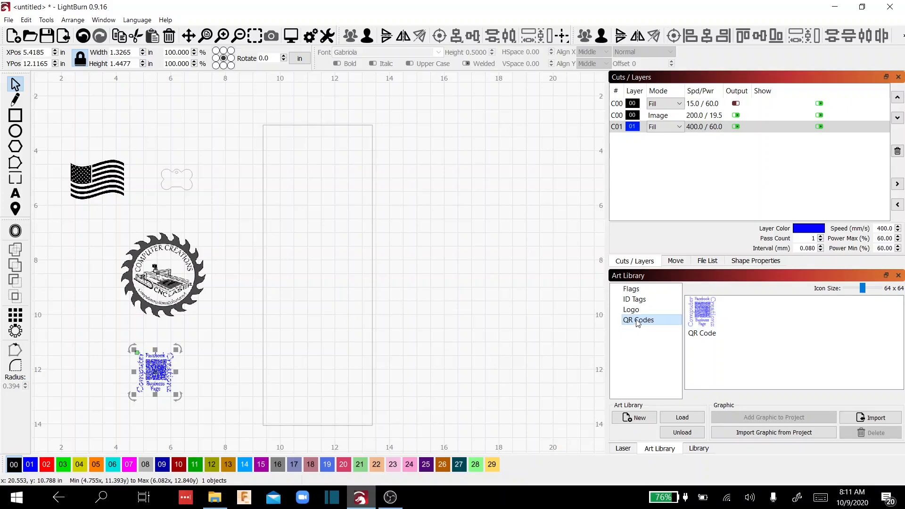
left_click(683, 432)
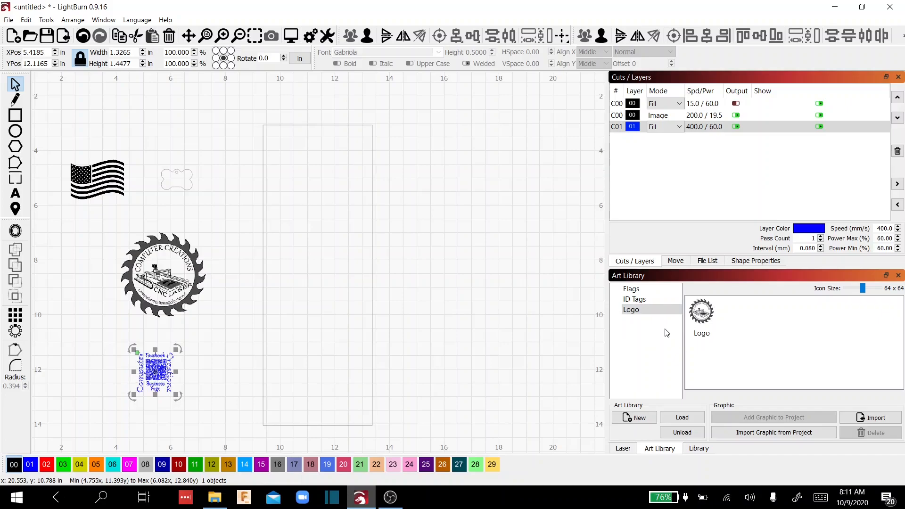
left_click(683, 433)
left_click(683, 433)
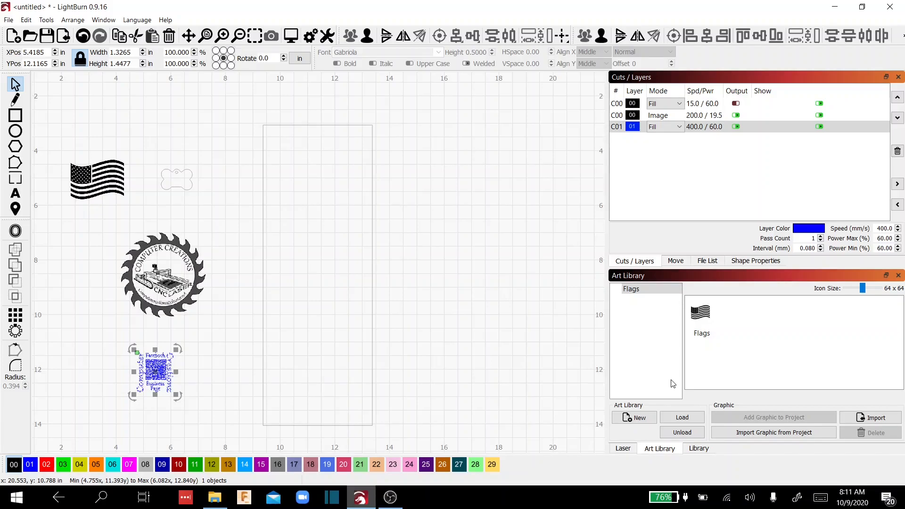
Load the ID Tags, Logo and QR Codes library files together from the LightBurn Art Library folder
left_click(684, 418)
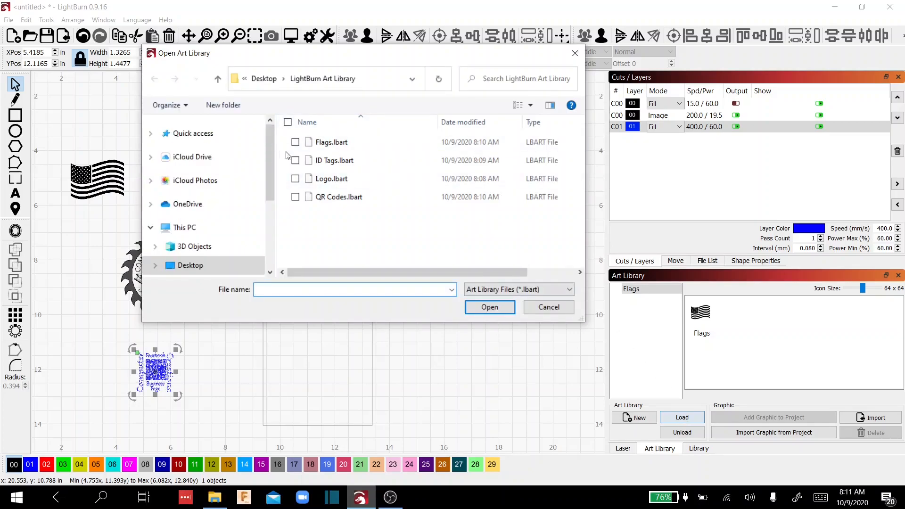
left_click(296, 160)
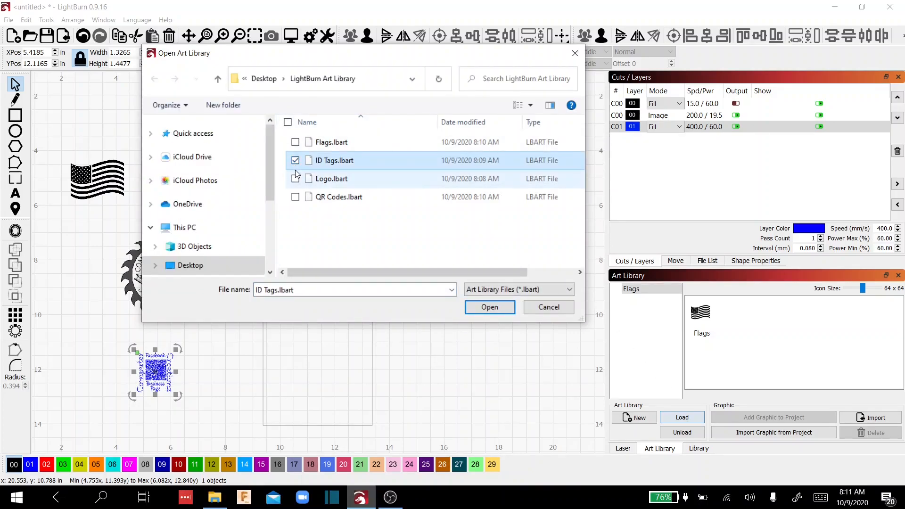
left_click(296, 178)
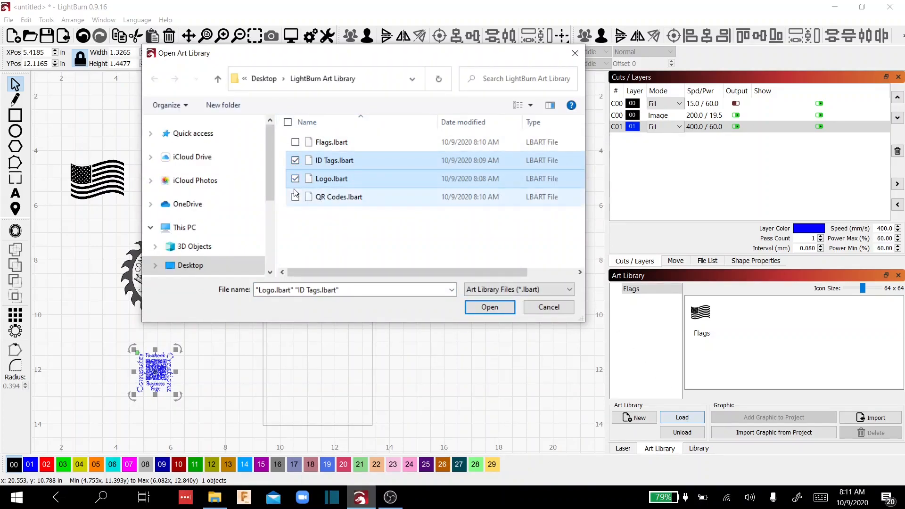
left_click(295, 197)
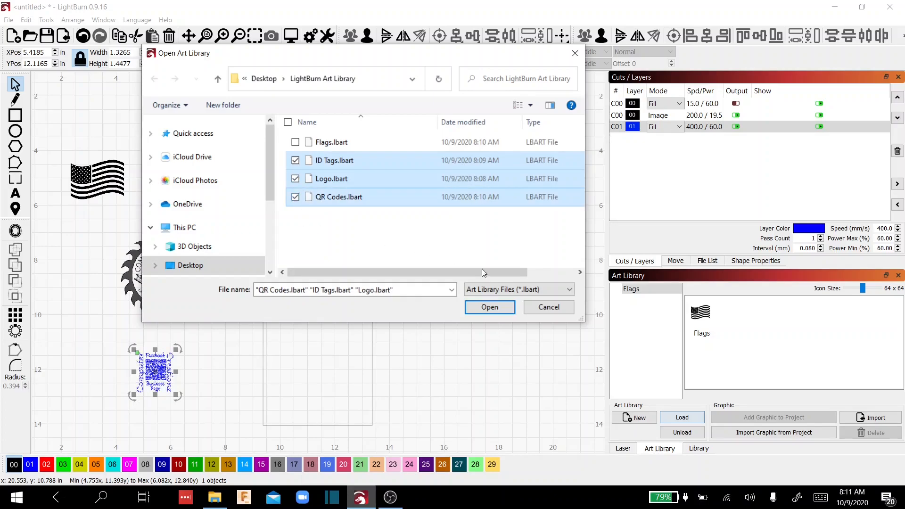
left_click(488, 307)
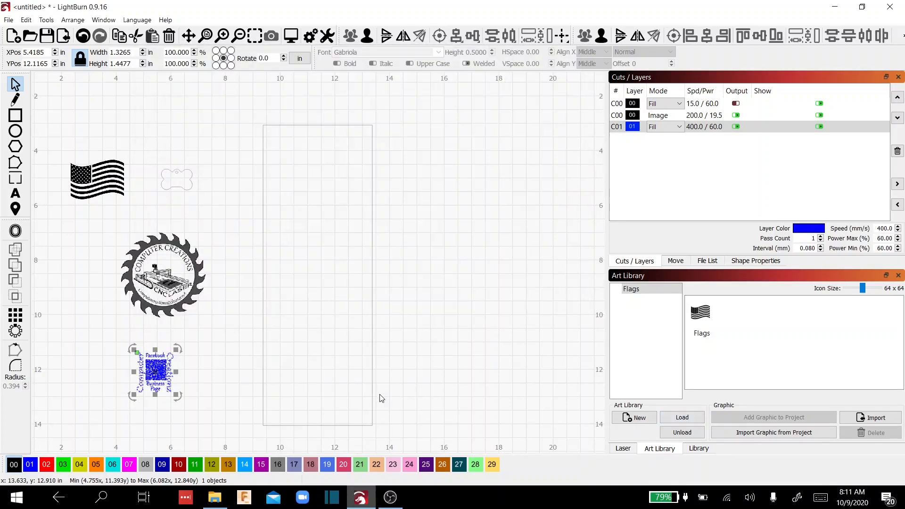
Place the Dog Bone graphic from the ID Tags library beyond the tall rectangle, at about X 17.1, Y 7.3 in
left_click(635, 301)
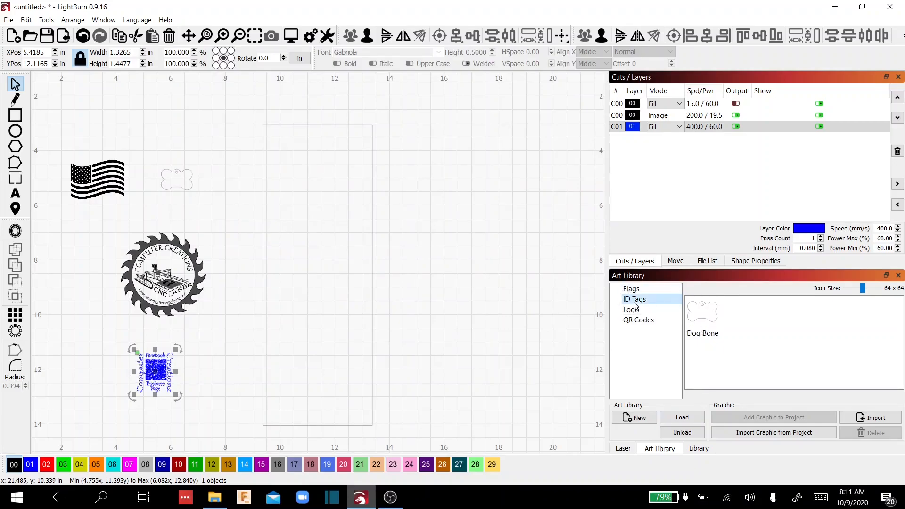
left_click(631, 288)
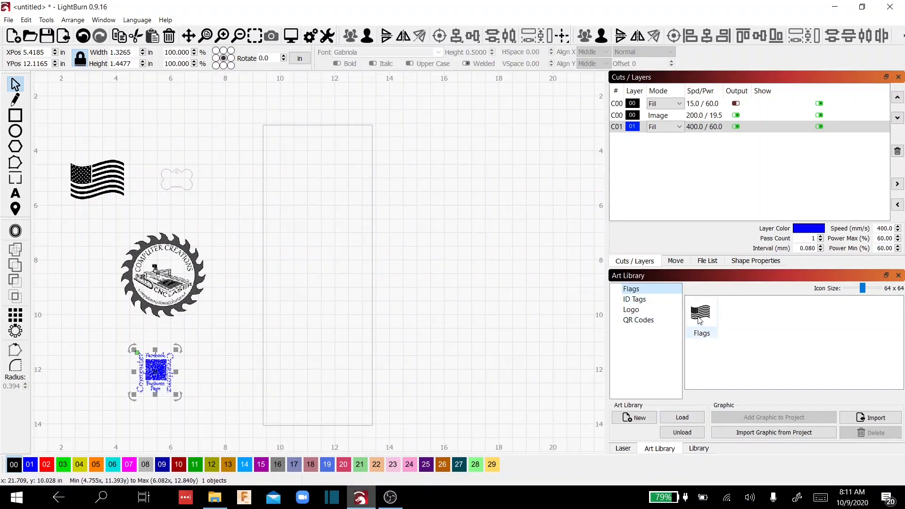
left_click(634, 299)
left_click_drag(701, 312, 474, 240)
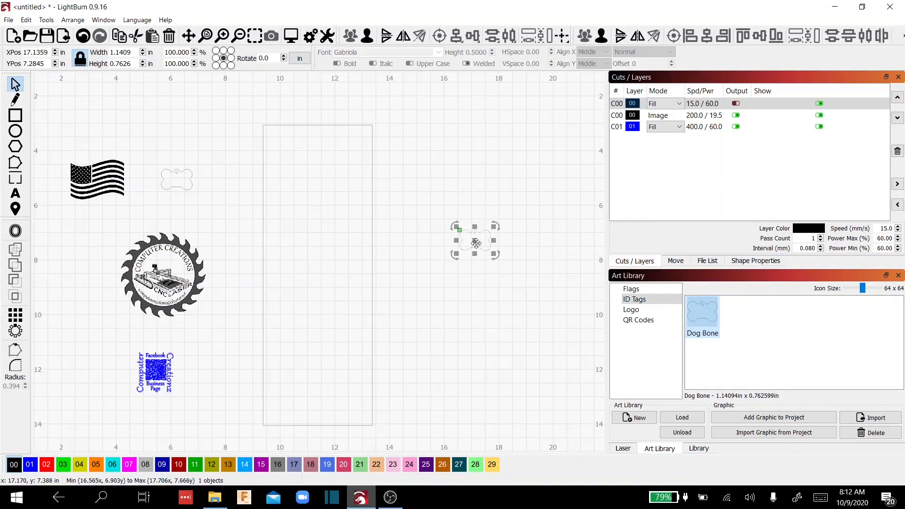
Place the Logo library graphic below the new bone and the QR Code graphic from the QR Codes library above it
left_click(627, 310)
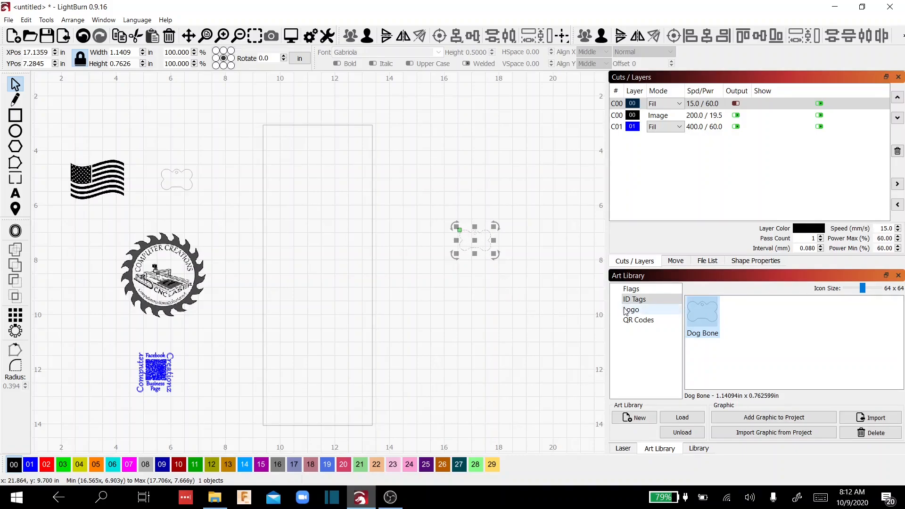
left_click_drag(705, 315, 462, 321)
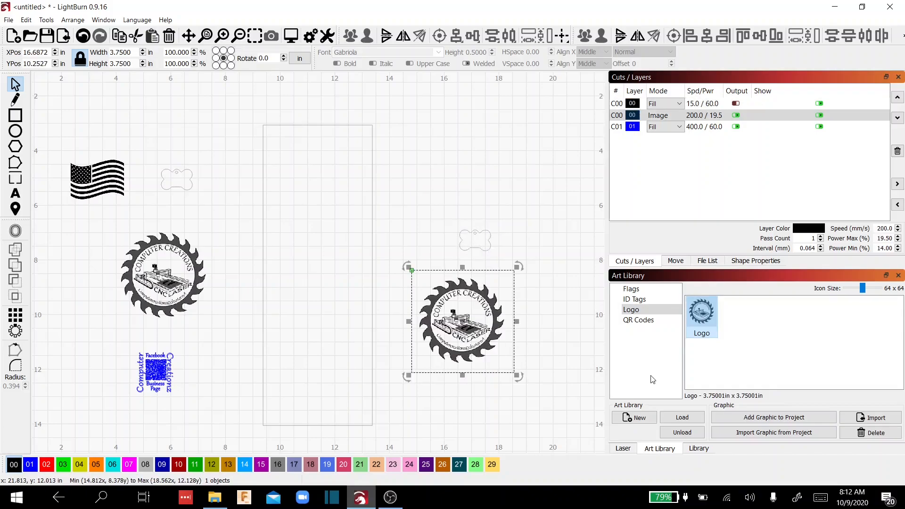
left_click(639, 320)
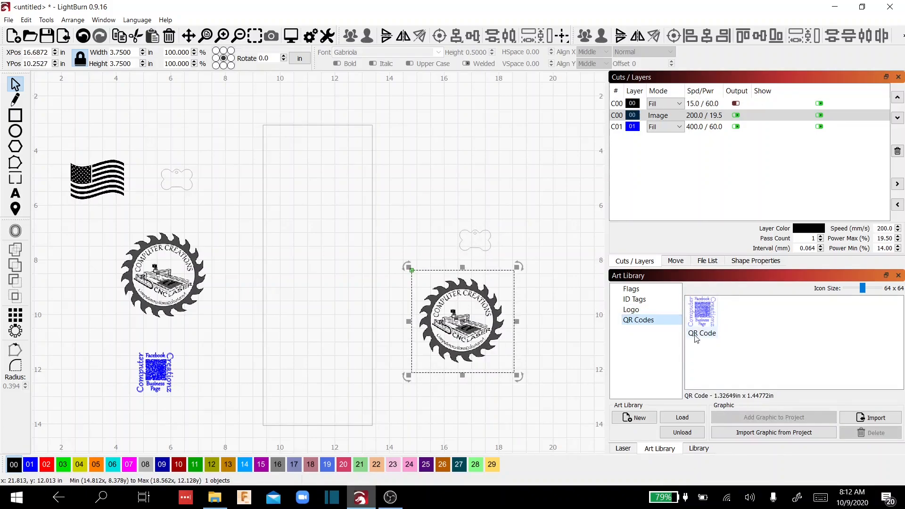
left_click_drag(700, 320, 464, 167)
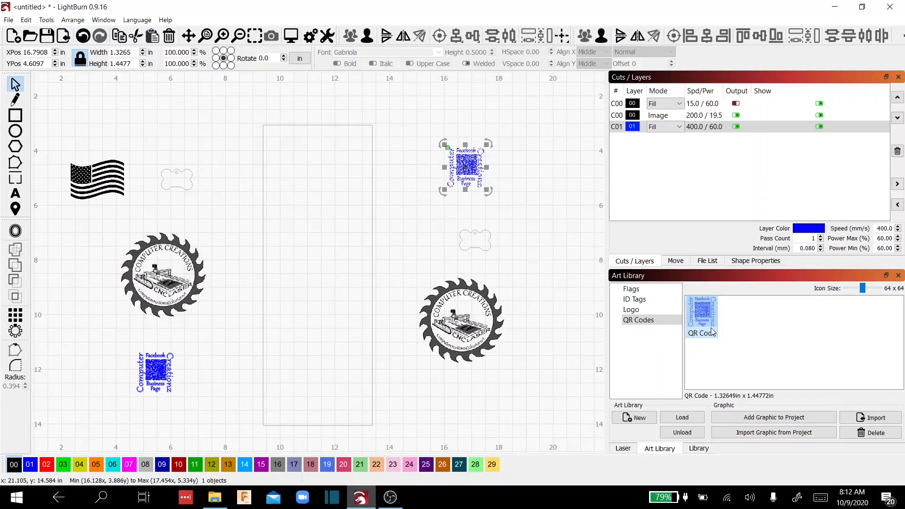
Delete the QR Code graphic from the QR Codes library
left_click(874, 433)
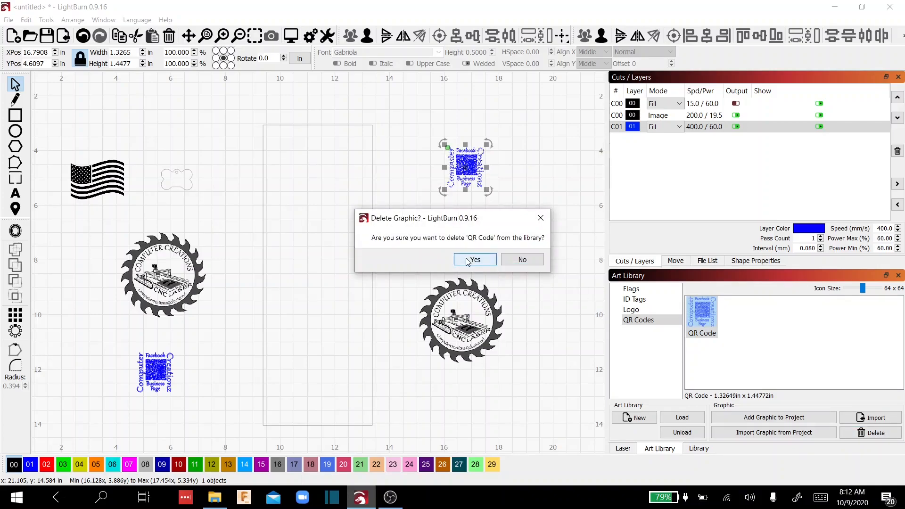
left_click(467, 260)
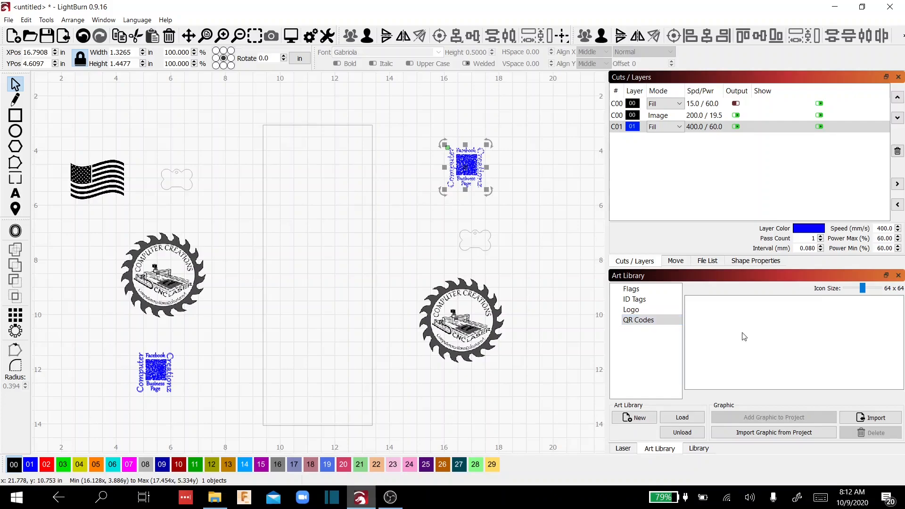